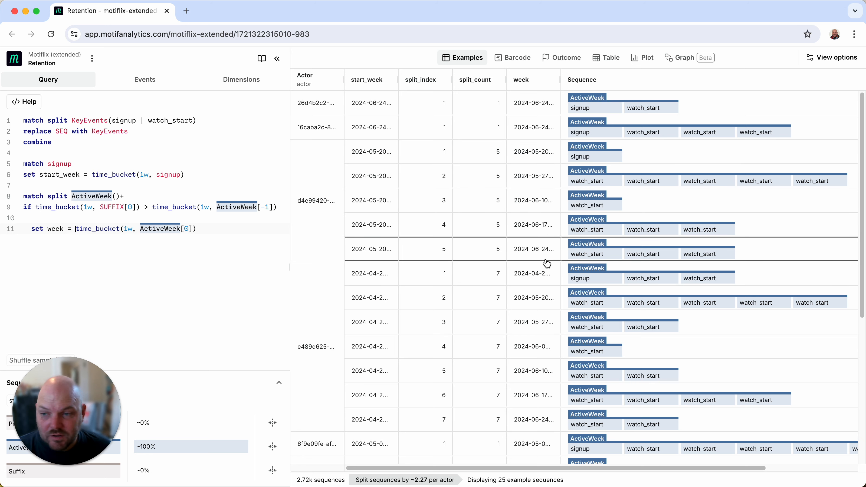
# - Subtract start_week from the time_bucket expression in the query's week definition
pyautogui.click(237, 229)
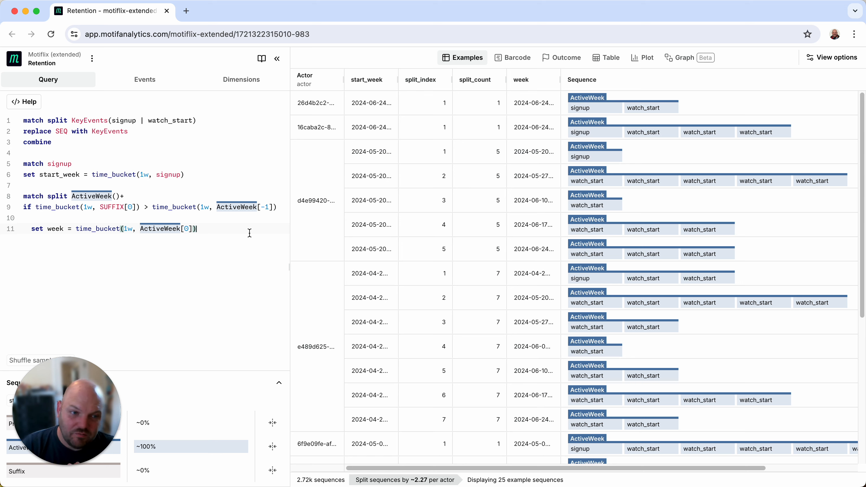
pyautogui.write('- s')
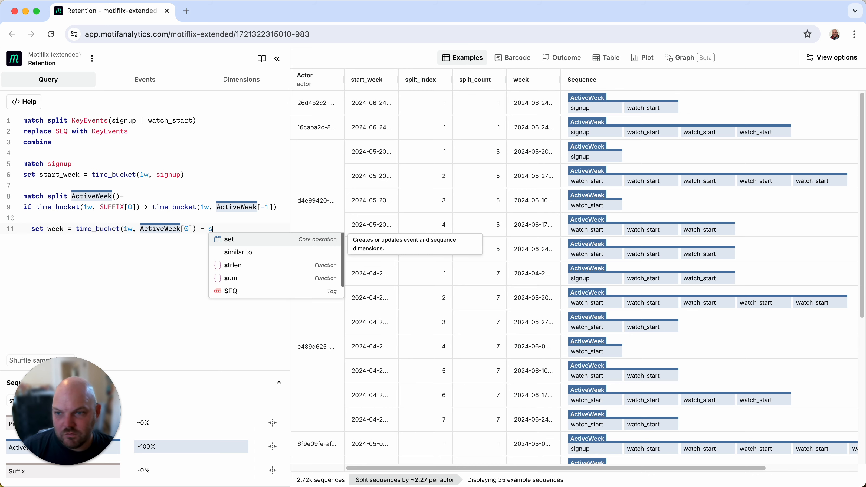
pyautogui.write('tart_week')
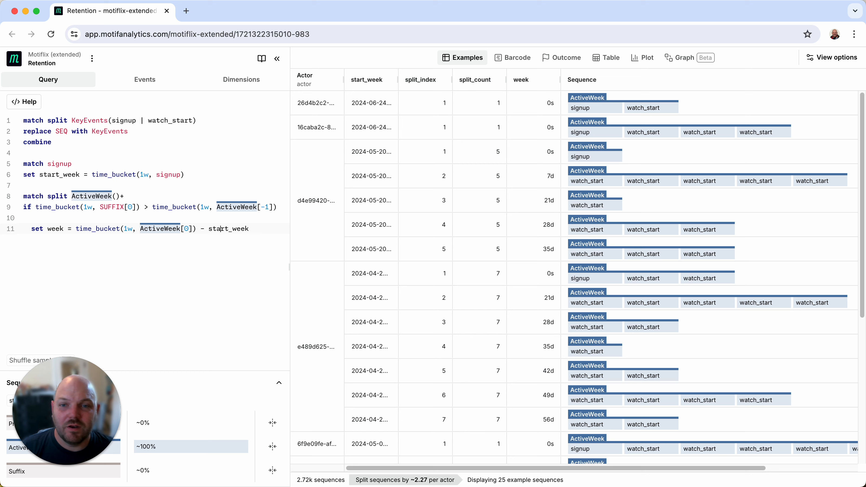
# - Wrap the week difference in parentheses and divide it by 1w to express it in weeks
pyautogui.click(191, 229)
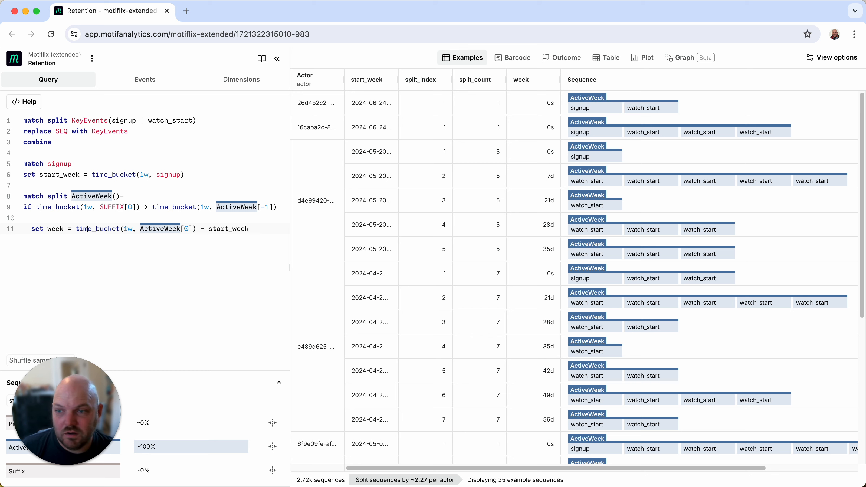
pyautogui.write('(')
pyautogui.press('Right')
pyautogui.press('Right')
pyautogui.press('Right')
pyautogui.press('Right')
pyautogui.press('Right')
pyautogui.press('Right')
pyautogui.press('Right')
pyautogui.press('Right')
pyautogui.press('Right')
pyautogui.press('Right')
pyautogui.press('Right')
pyautogui.press('Right')
pyautogui.press('Right')
pyautogui.press('Right')
pyautogui.press('Right')
pyautogui.press('Right')
pyautogui.press('Right')
pyautogui.press('Right')
pyautogui.press('Right')
pyautogui.press('Right')
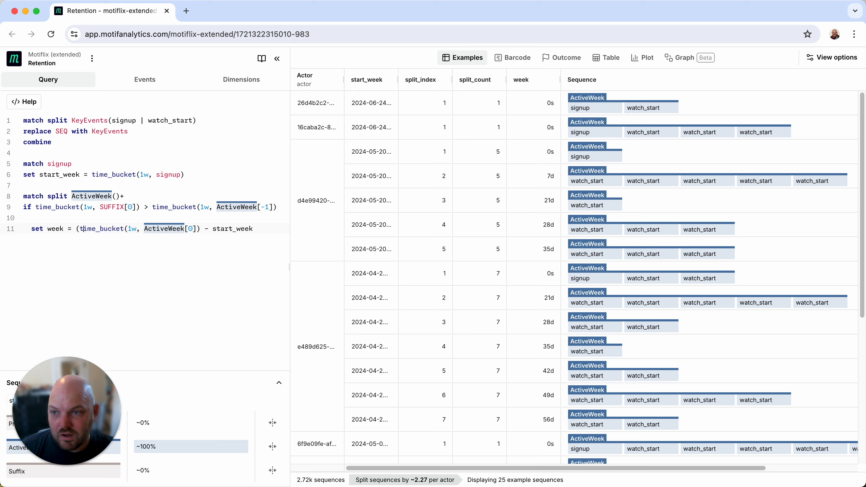
pyautogui.click(237, 229)
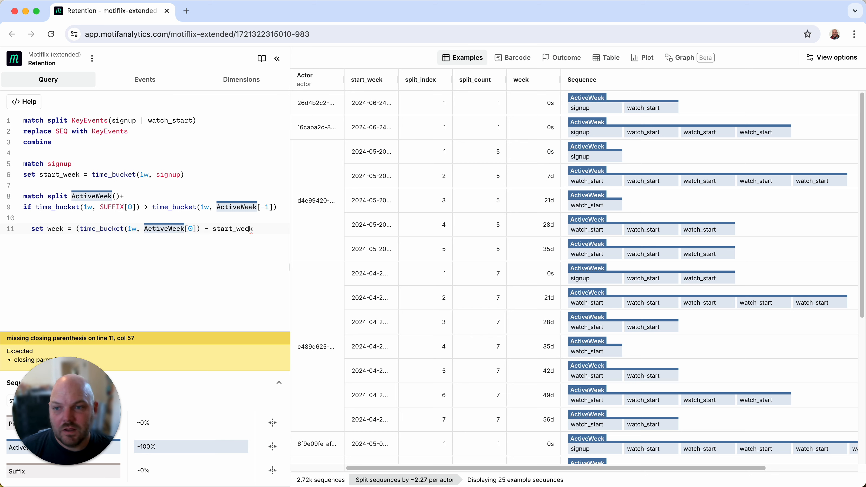
pyautogui.press('BackSpace')
pyautogui.press('BackSpace')
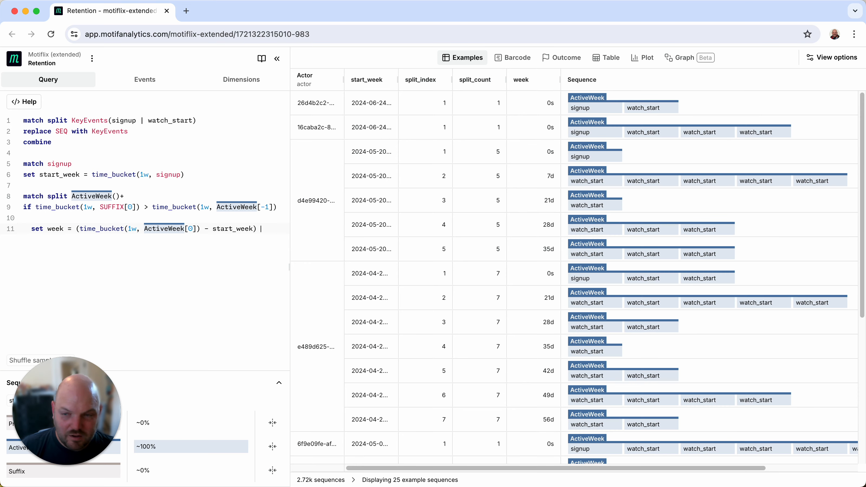
pyautogui.write('1w')
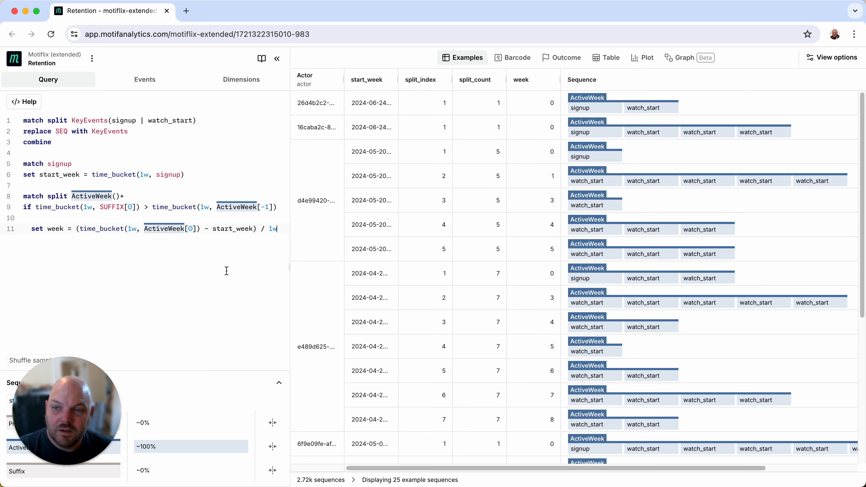
# - Add two new lines below the week definition and remove the indentation before its set statement
pyautogui.press('Return')
pyautogui.press('Return')
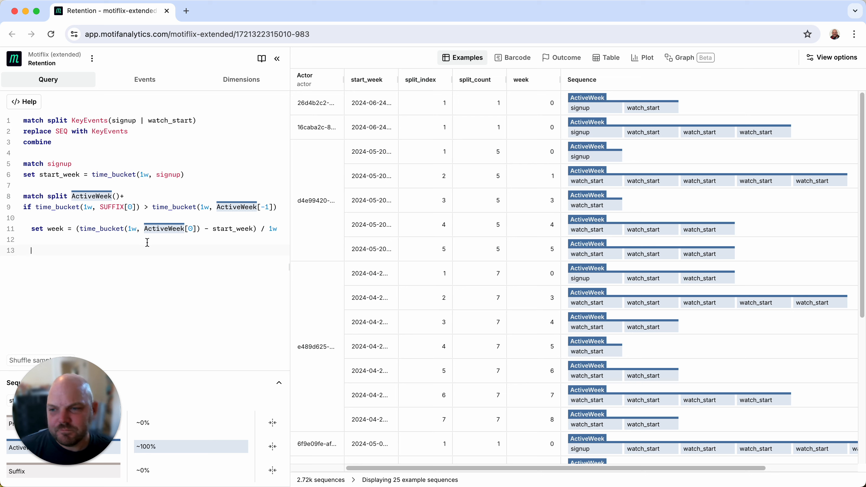
pyautogui.click(33, 229)
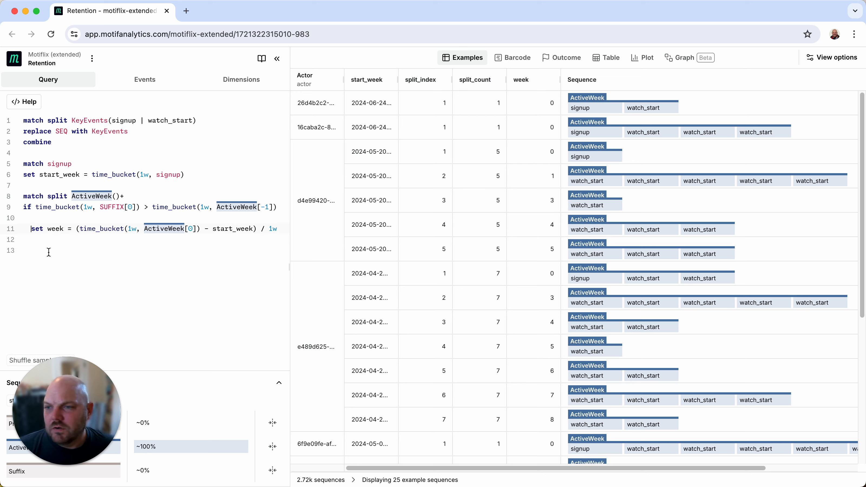
pyautogui.press('BackSpace')
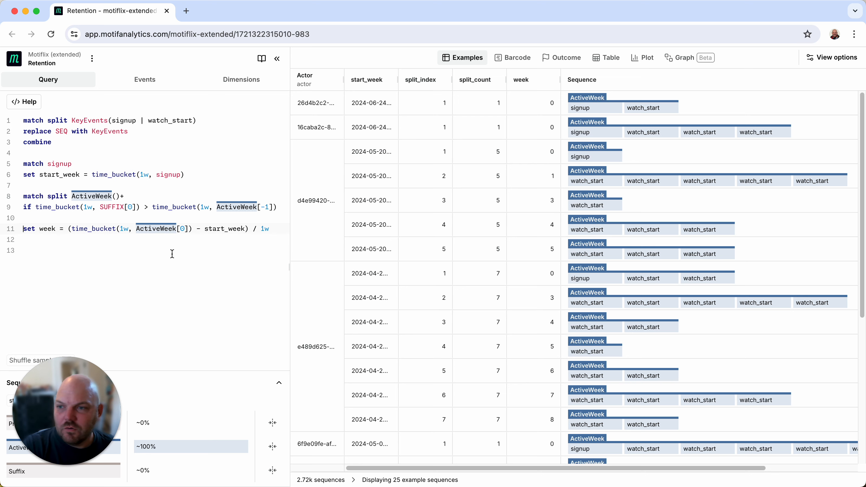
# - Show the results as a bar plot with week as the X axis dimension
pyautogui.click(650, 61)
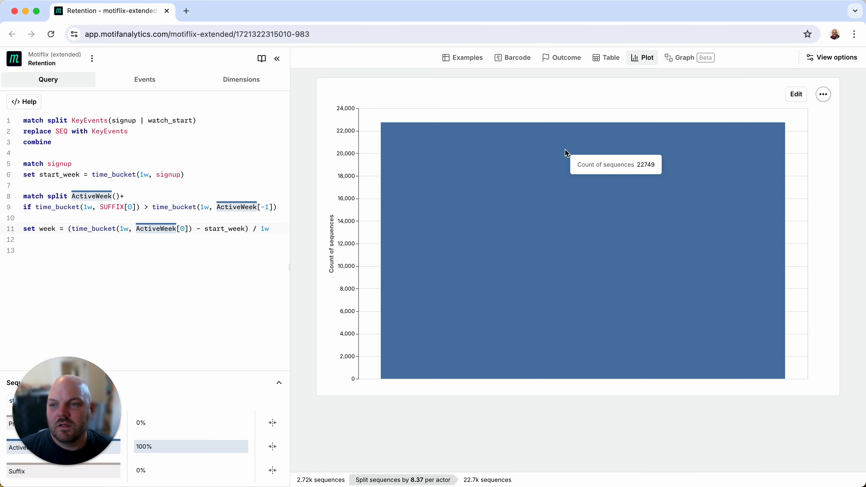
pyautogui.click(832, 59)
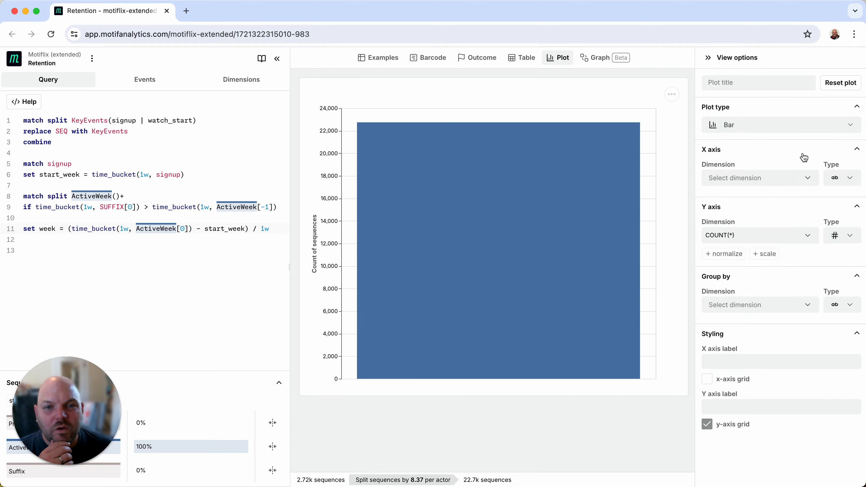
pyautogui.click(752, 182)
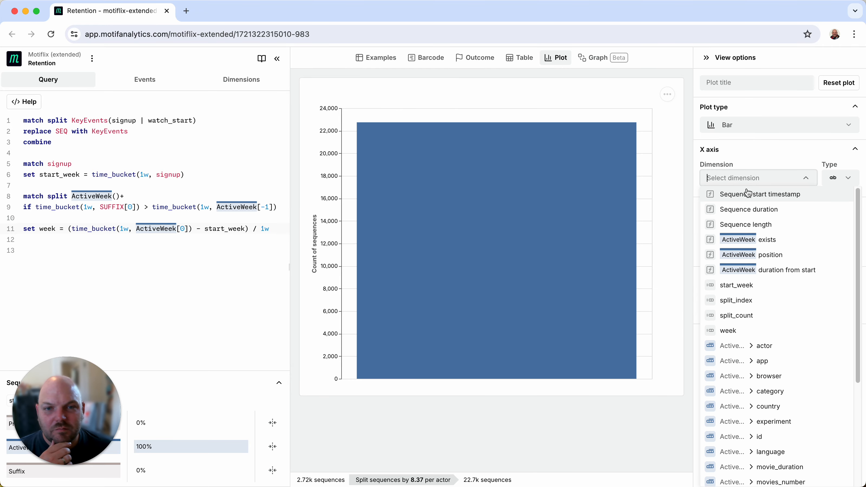
pyautogui.click(740, 331)
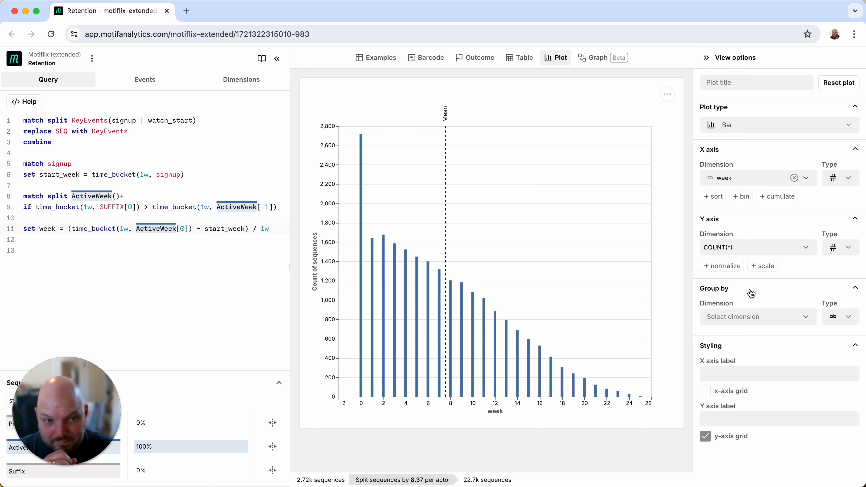
# - Normalize the plot's Y axis as Percent of largest bin
pyautogui.moveTo(362, 255)
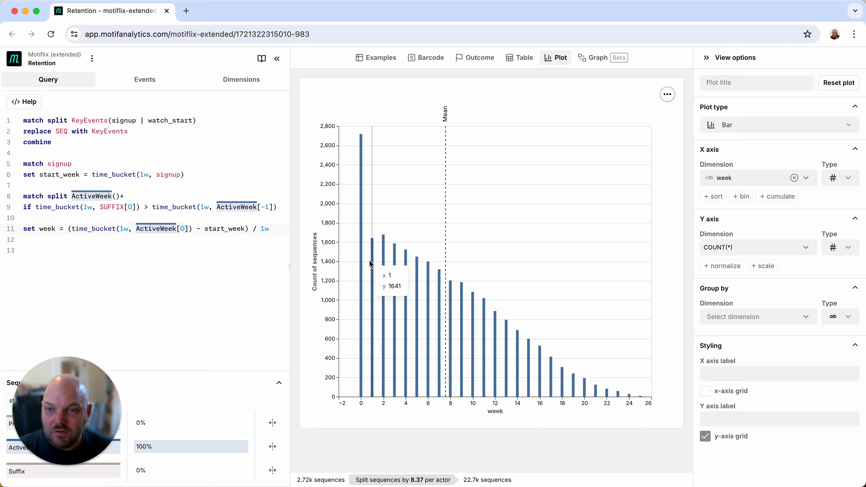
pyautogui.moveTo(648, 366)
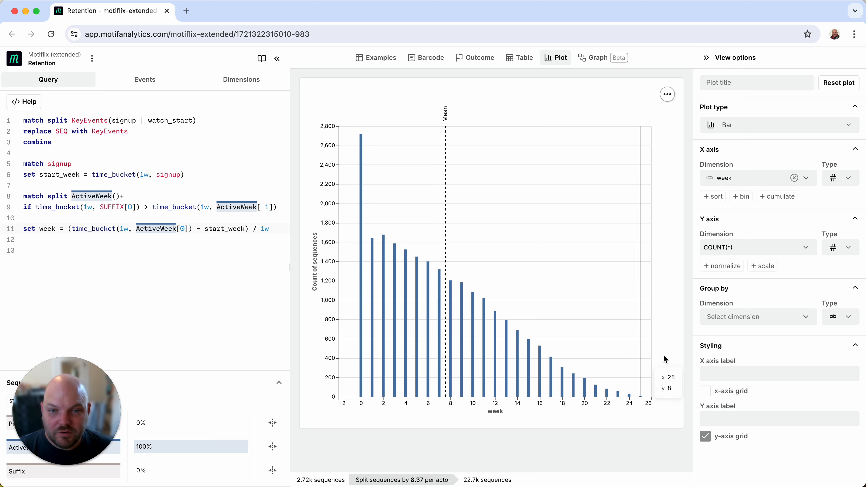
pyautogui.click(757, 320)
pyautogui.click(754, 316)
pyautogui.click(721, 266)
pyautogui.click(733, 294)
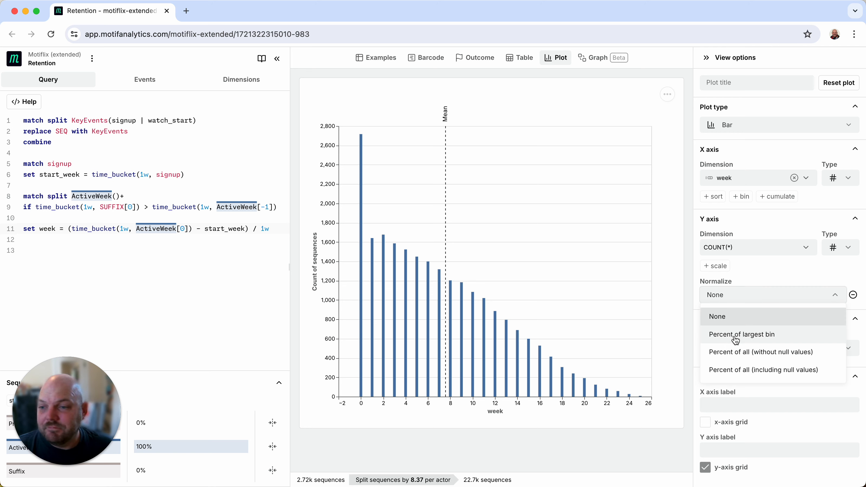
pyautogui.click(756, 342)
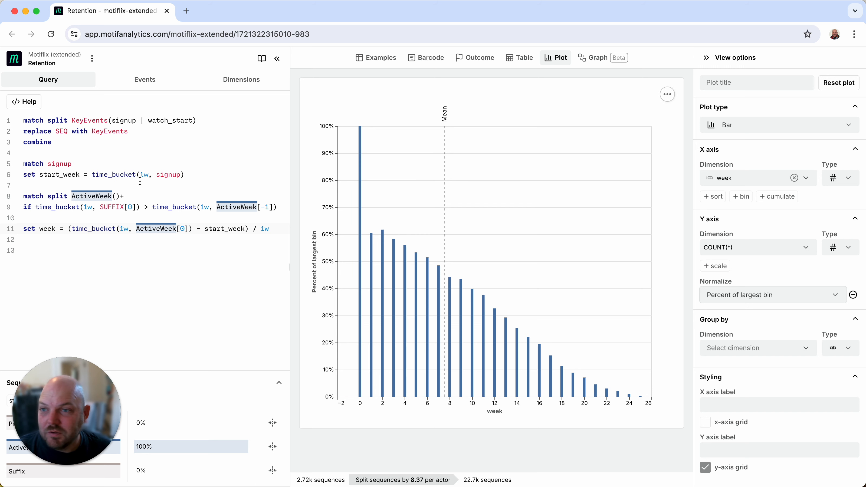
# - Check the example sequences behind the weekly bars and return to the plot
pyautogui.moveTo(372, 293)
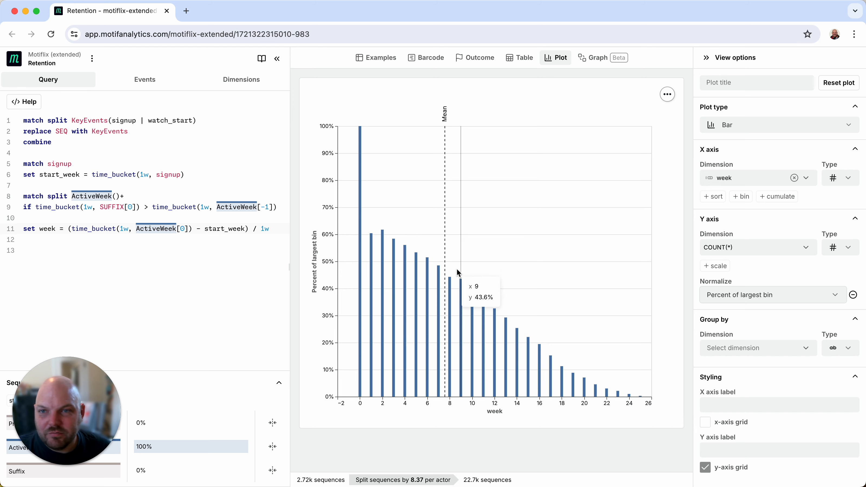
pyautogui.click(376, 58)
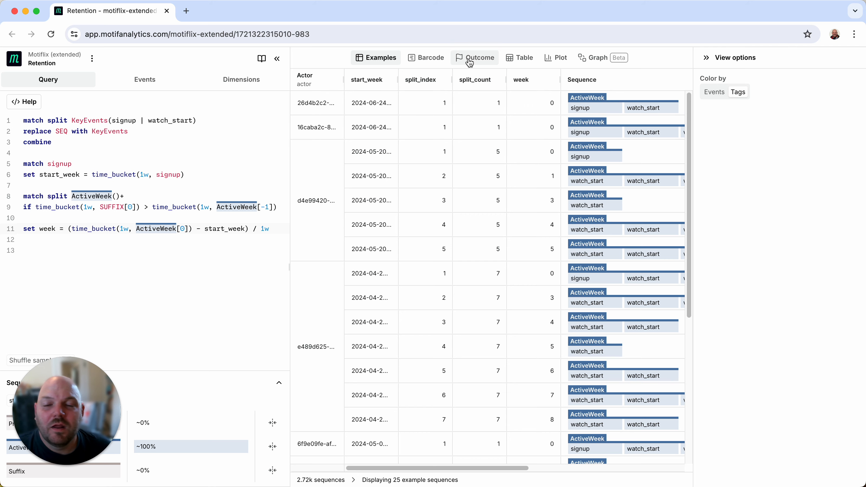
pyautogui.click(557, 58)
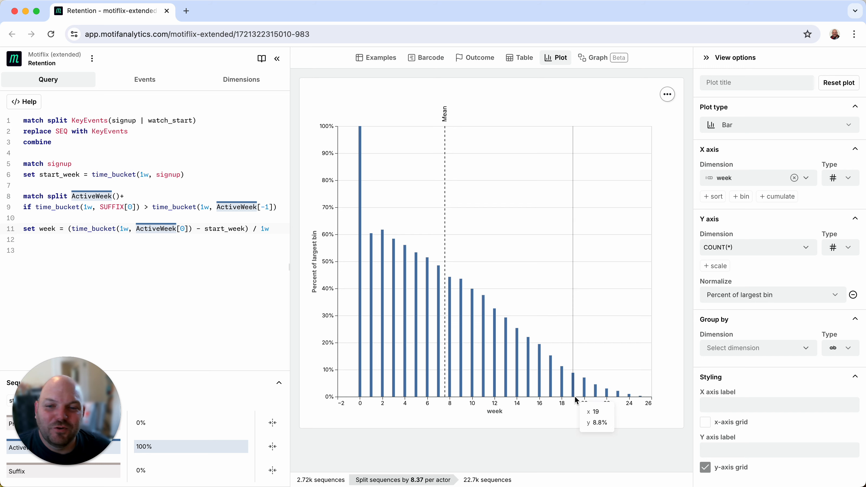
pyautogui.moveTo(348, 276)
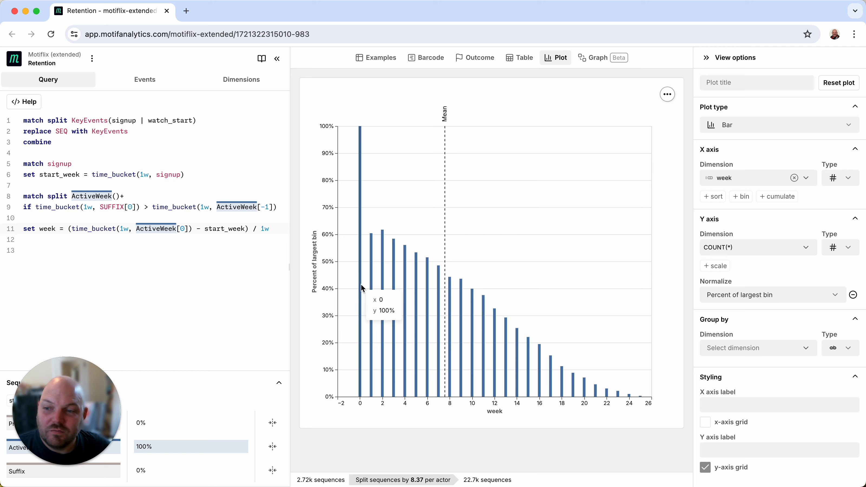
# - Add the line "filter week<=10" at the end of the query and run it
pyautogui.click(211, 263)
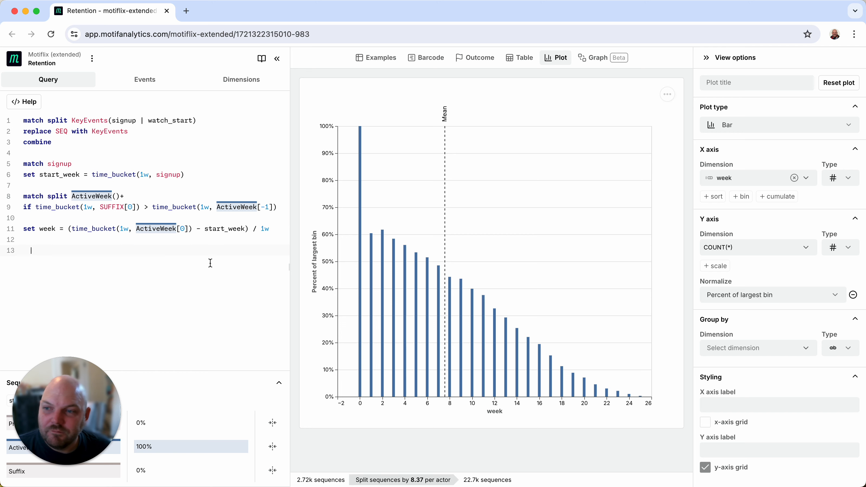
pyautogui.write('filter ')
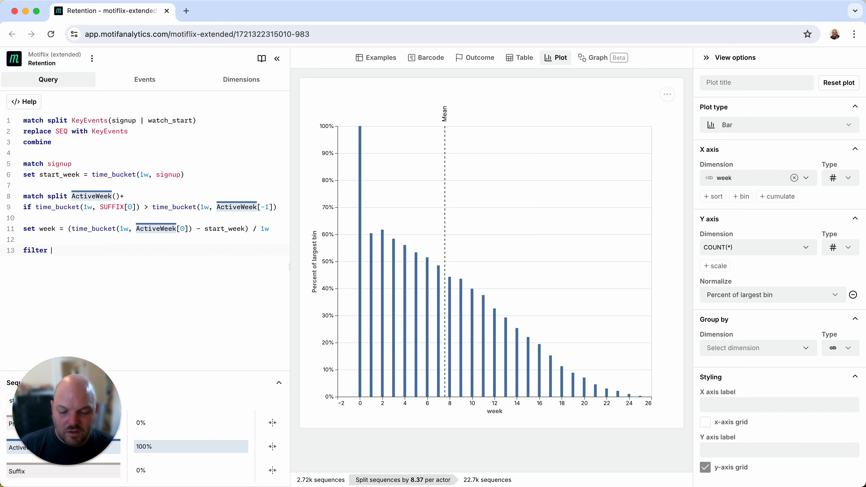
pyautogui.write('week<10')
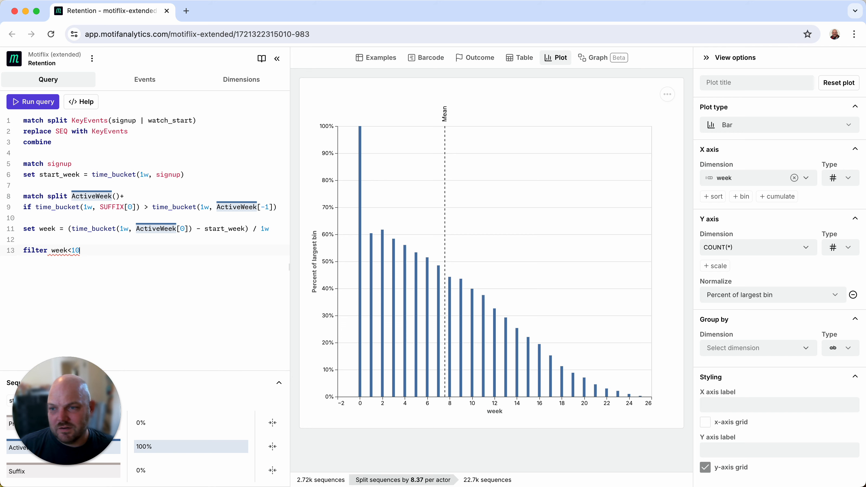
pyautogui.click(49, 101)
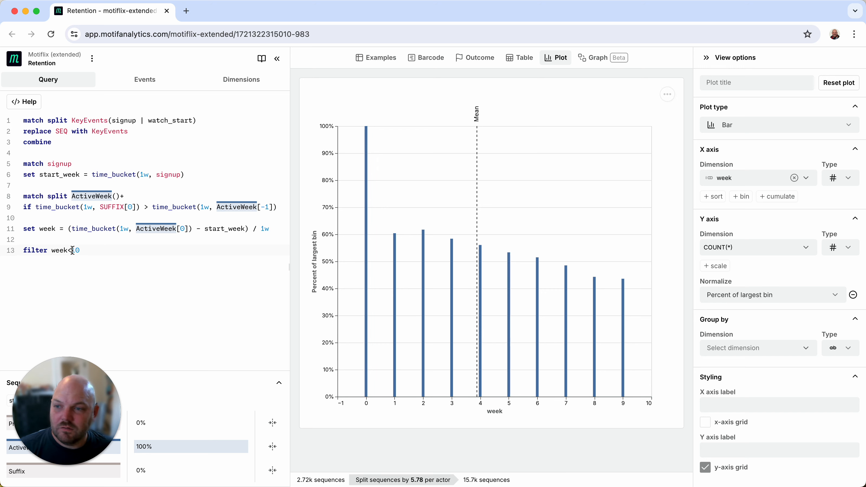
pyautogui.write('=')
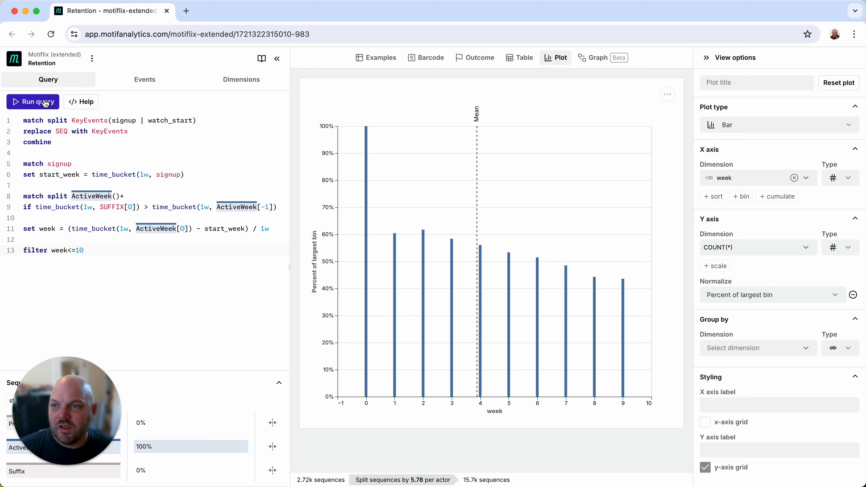
pyautogui.click(47, 103)
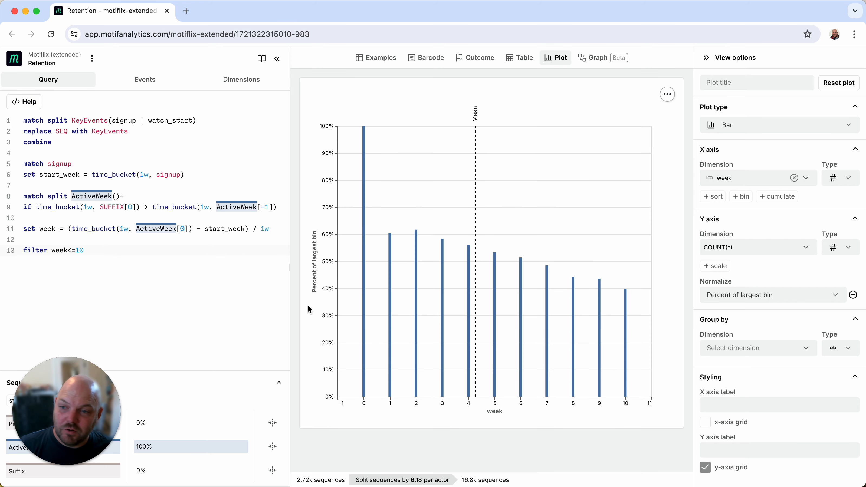
# - Extend the filter with "and start_week between '2024-01-01' and '2024-04-01'" and run the query
pyautogui.write('and start')
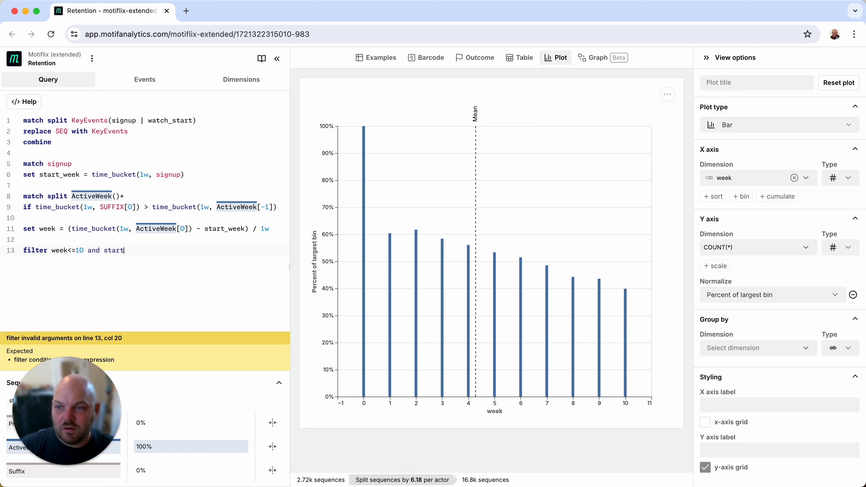
pyautogui.write('_week ')
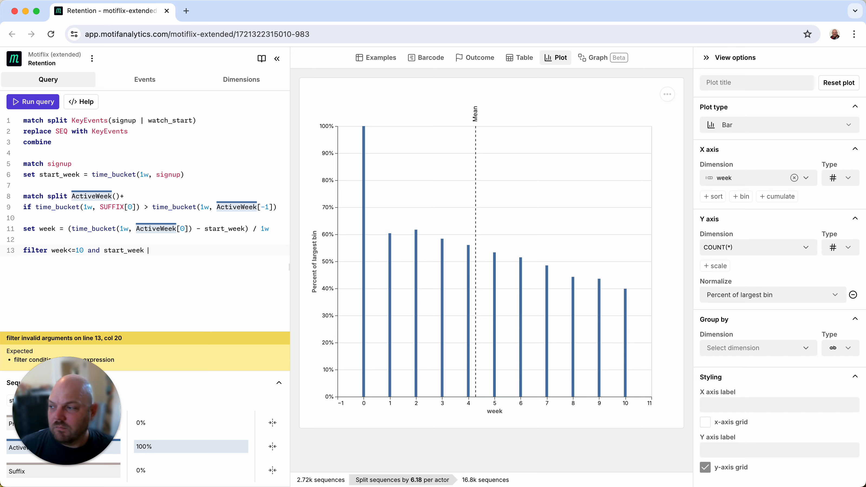
pyautogui.write("between '2024-01-01' and")
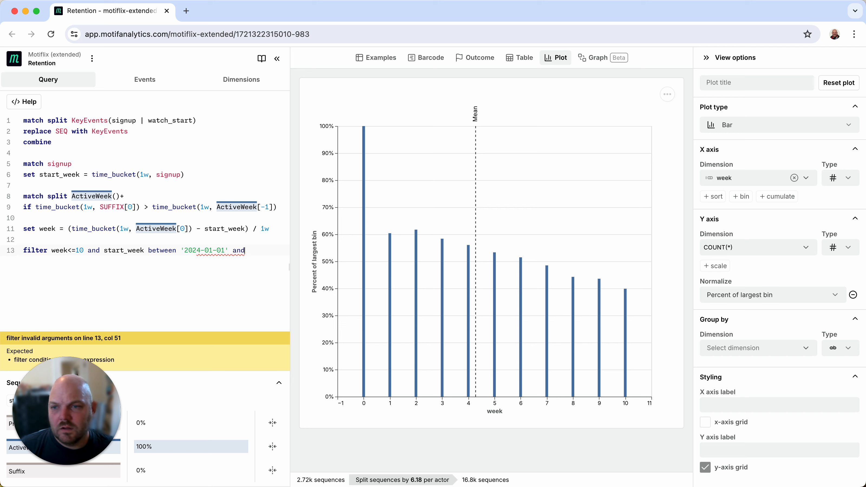
pyautogui.write(" '202")
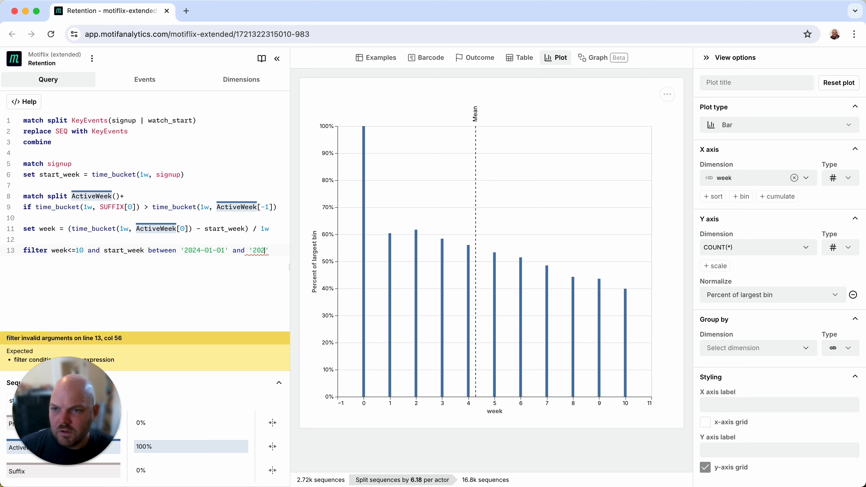
pyautogui.write('4-04-01')
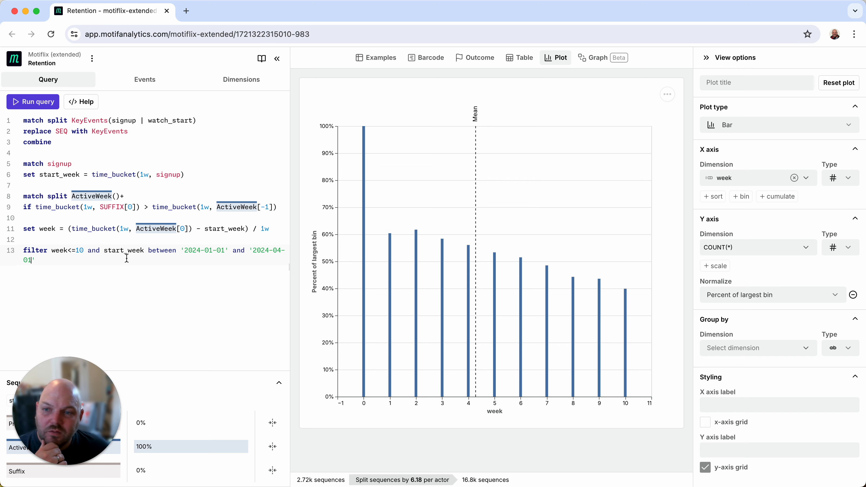
pyautogui.click(33, 101)
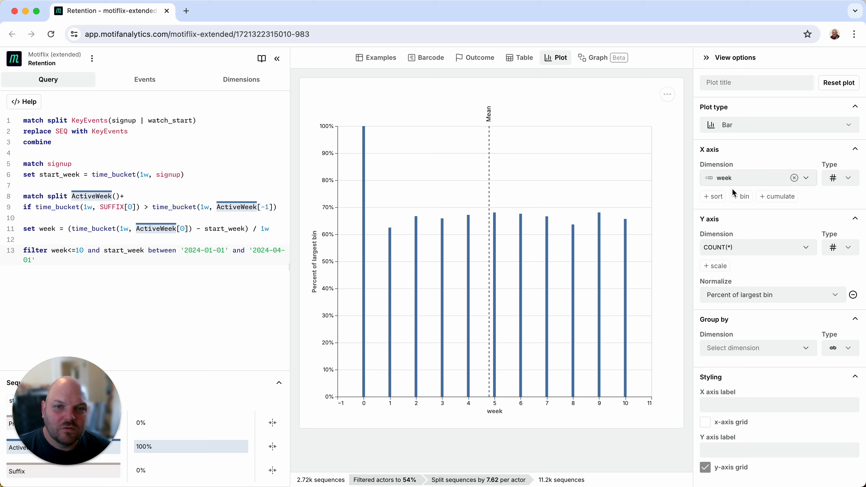
pyautogui.click(713, 197)
pyautogui.click(844, 225)
pyautogui.click(741, 198)
pyautogui.click(741, 232)
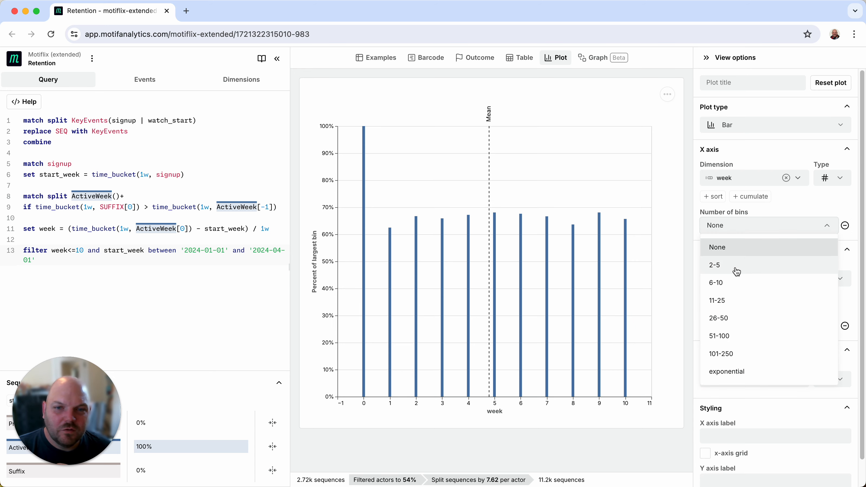
pyautogui.click(735, 283)
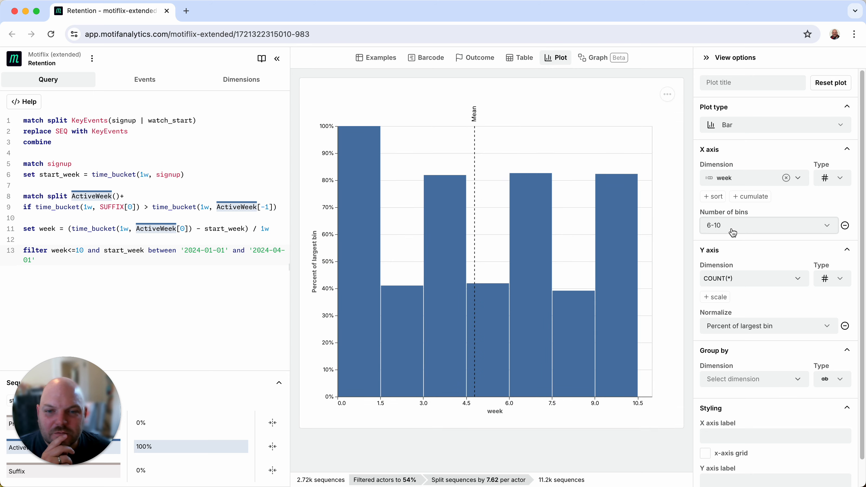
pyautogui.click(845, 226)
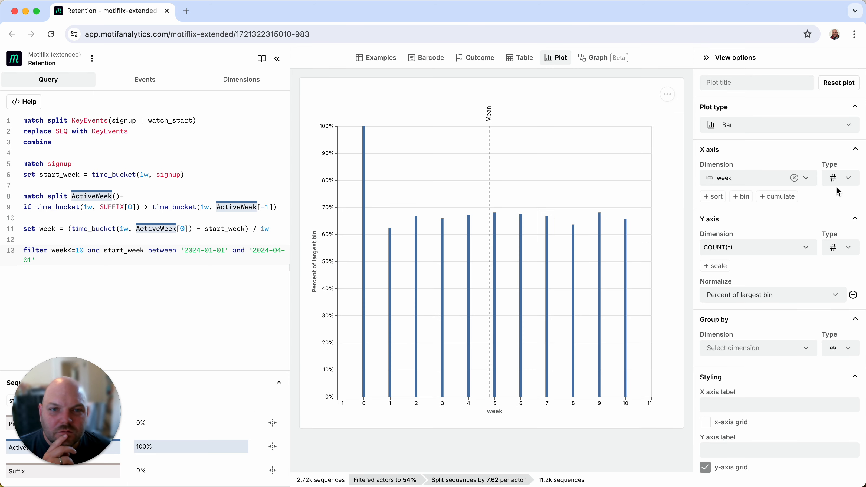
# - Treat the X axis week dimension as categorical (ab) and change the plot type to Line
pyautogui.click(844, 178)
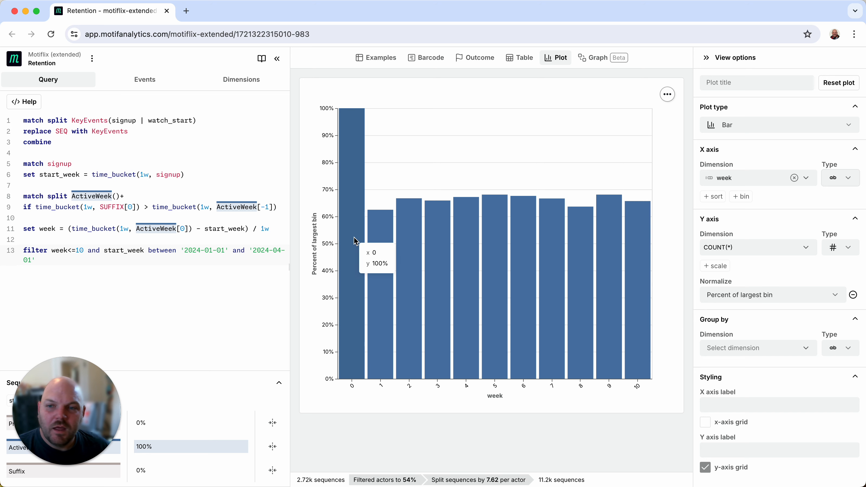
pyautogui.click(794, 127)
pyautogui.click(778, 175)
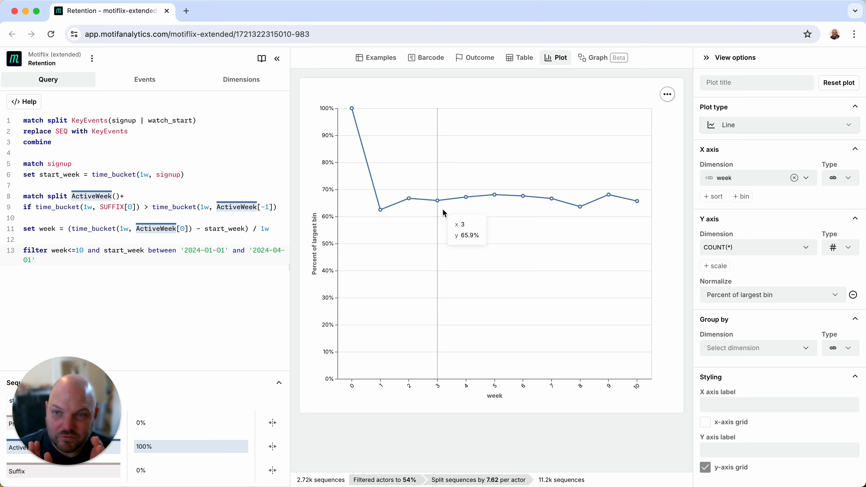
# - Review the example sequences of the filtered signup cohorts and return to the line plot
pyautogui.click(382, 62)
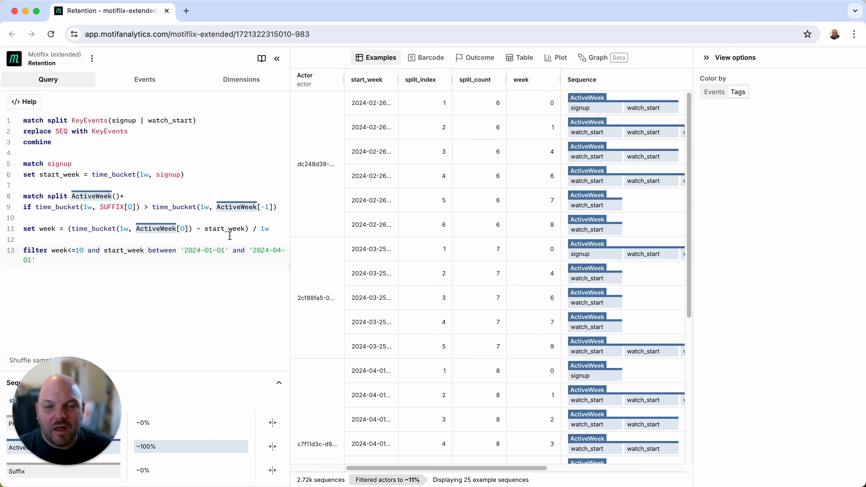
pyautogui.click(548, 60)
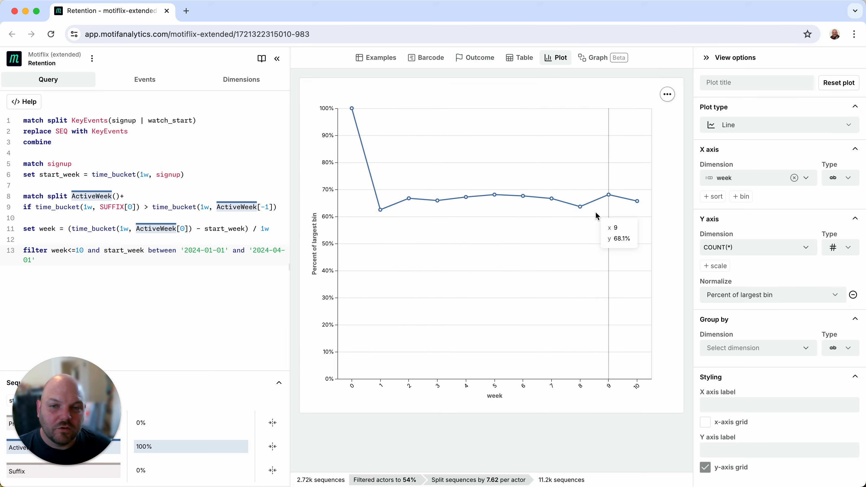